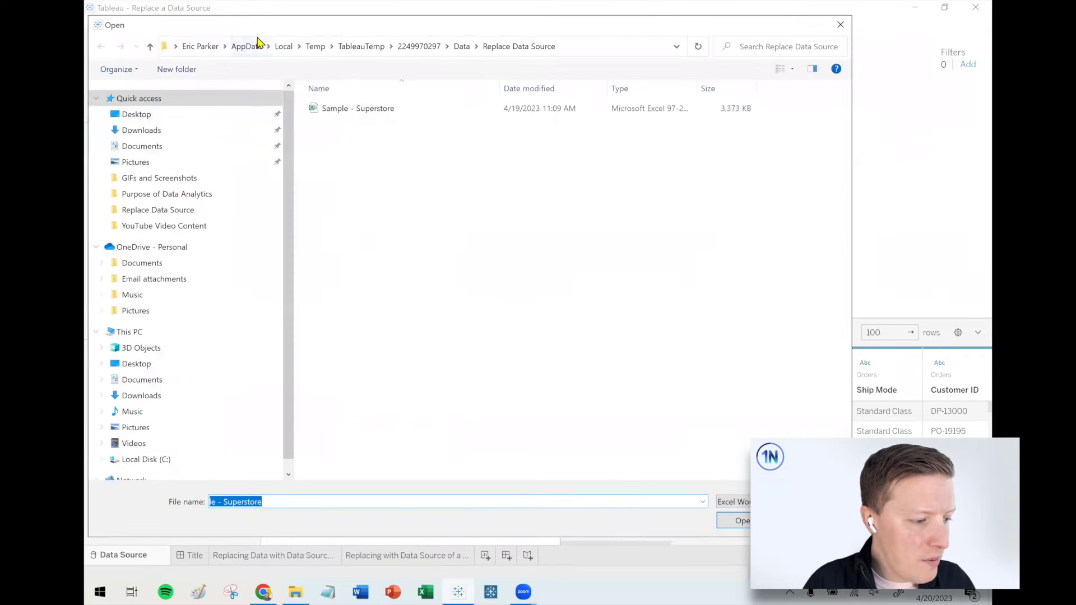
- Repoint the Excel connection to the Sample - Superstore - Updated file in the desktop's Replace Data Source shortcut folder and dismiss the warnings
drag(262, 31, 269, 97)
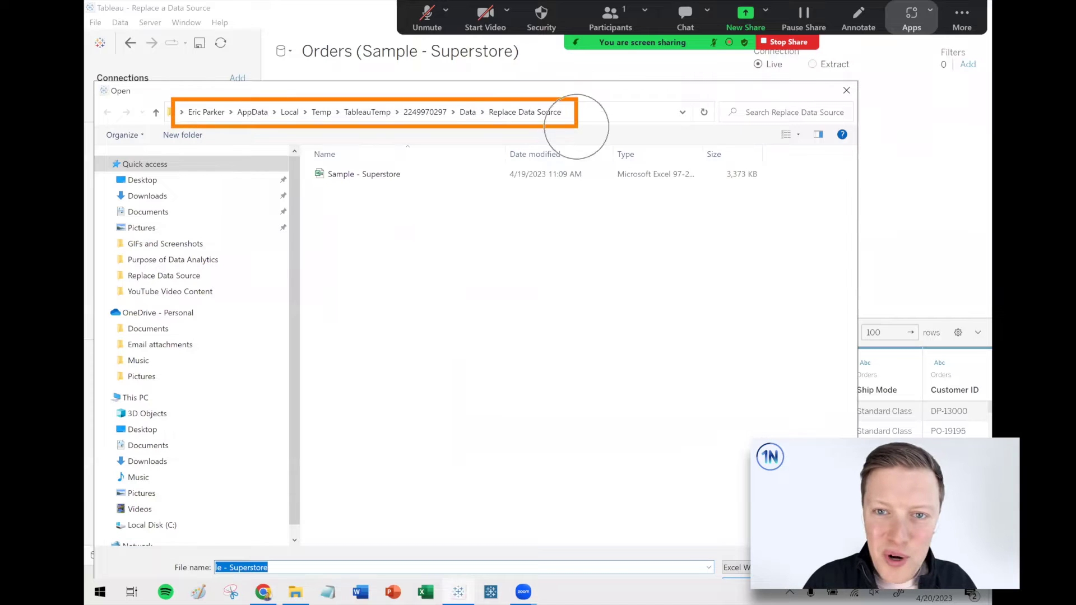
click(142, 181)
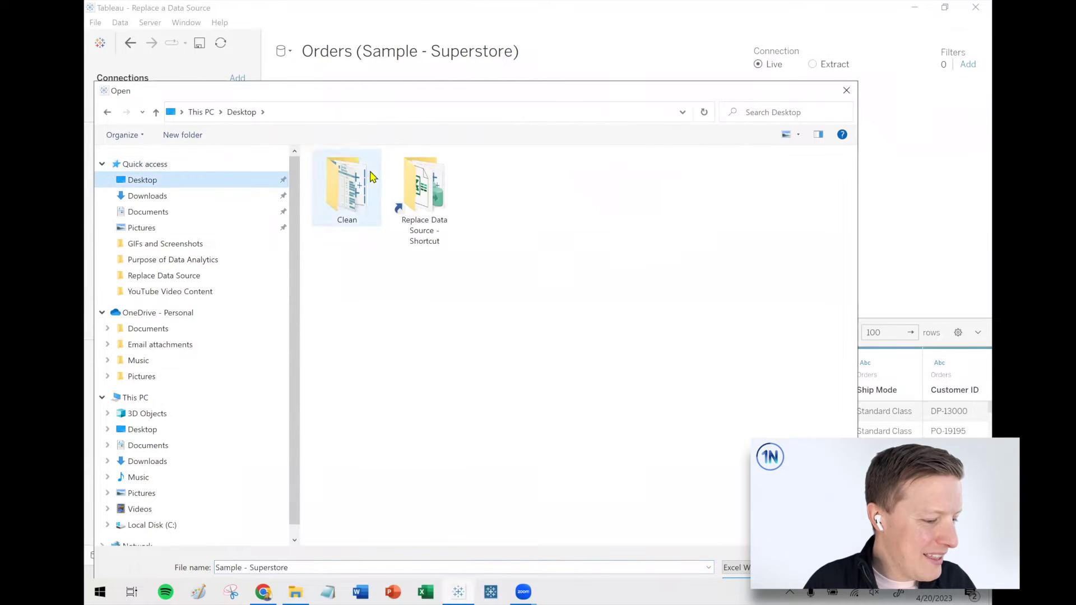
double_click(426, 196)
click(418, 175)
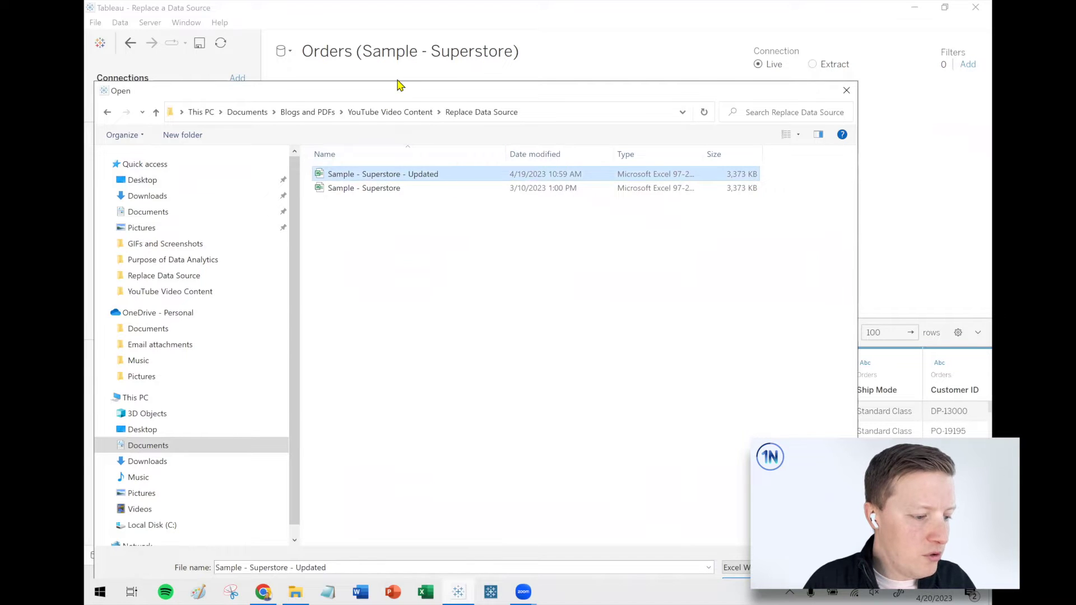
drag(398, 82, 398, 41)
click(747, 548)
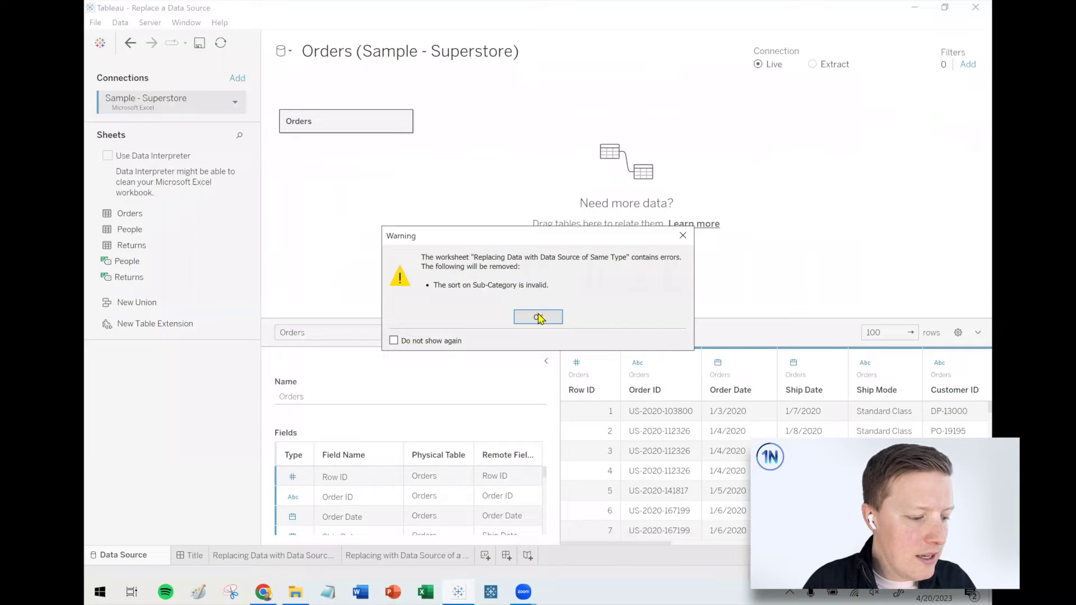
click(539, 317)
click(547, 324)
- Replace the broken Sales measure with Revenue on Columns in the "Replacing Data with Data Source of Same Type" worksheet
click(274, 557)
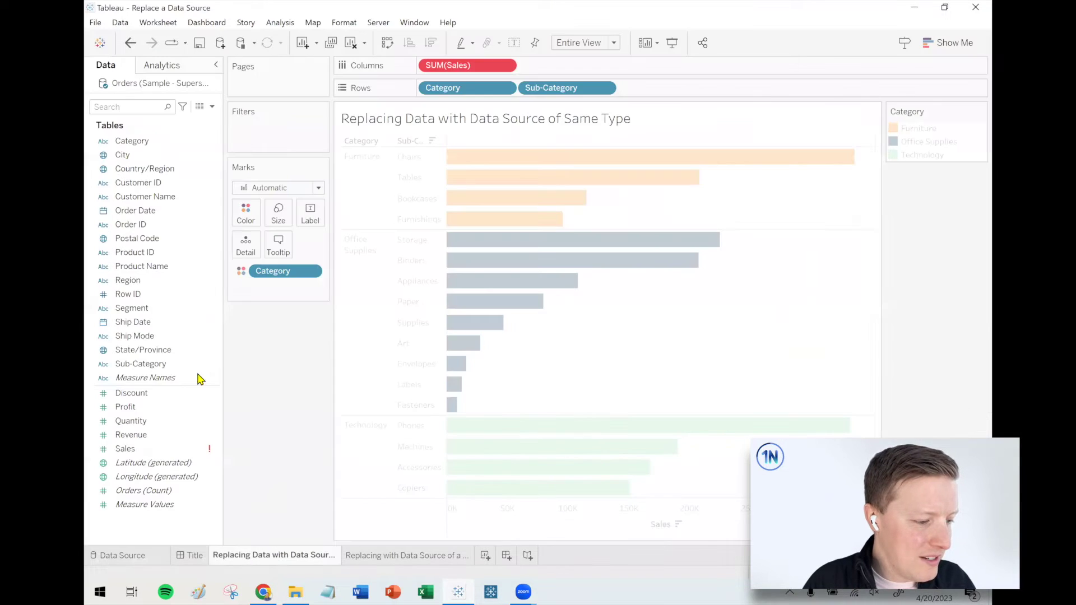
drag(133, 438, 466, 66)
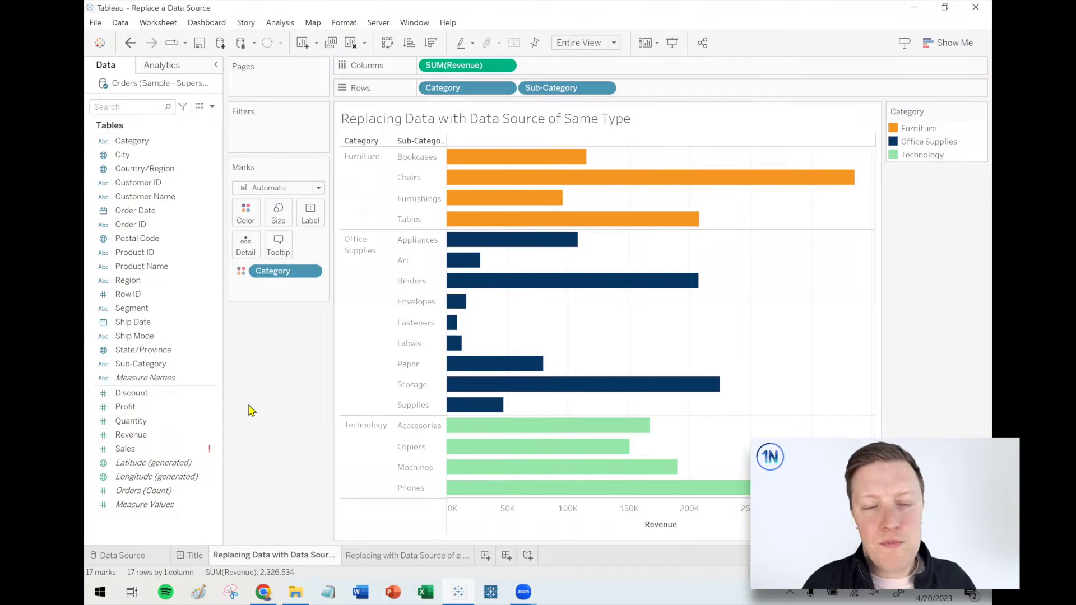
- Replace the broken Sales measure with Revenue on Columns in the "Replacing with Data Source of a Different Type" worksheet
click(142, 557)
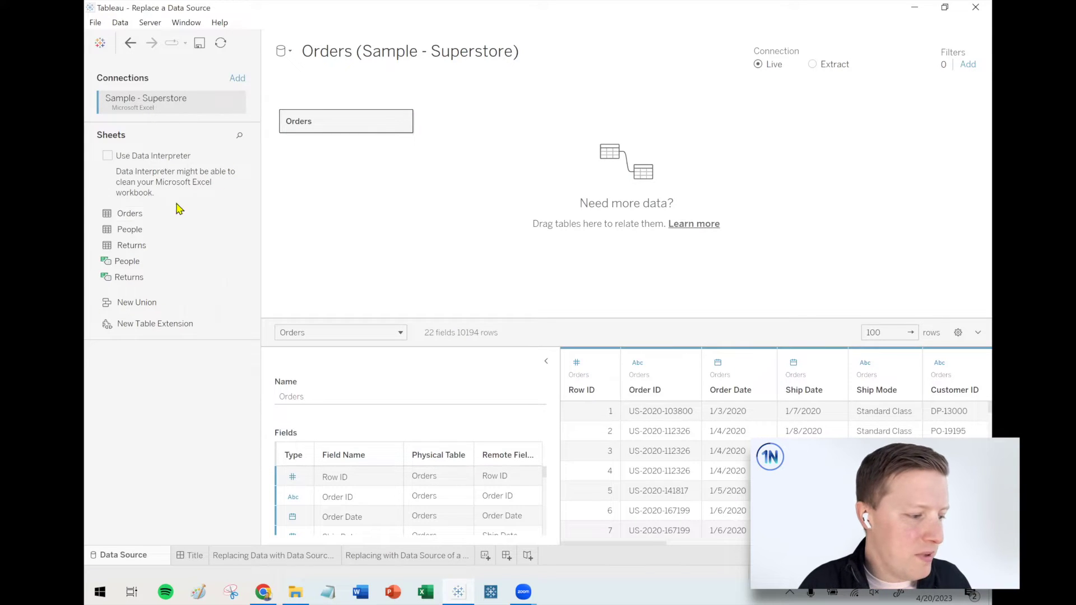
mouse_move(126, 229)
mouse_down()
mouse_move(308, 127)
mouse_move(275, 179)
mouse_move(126, 245)
mouse_up()
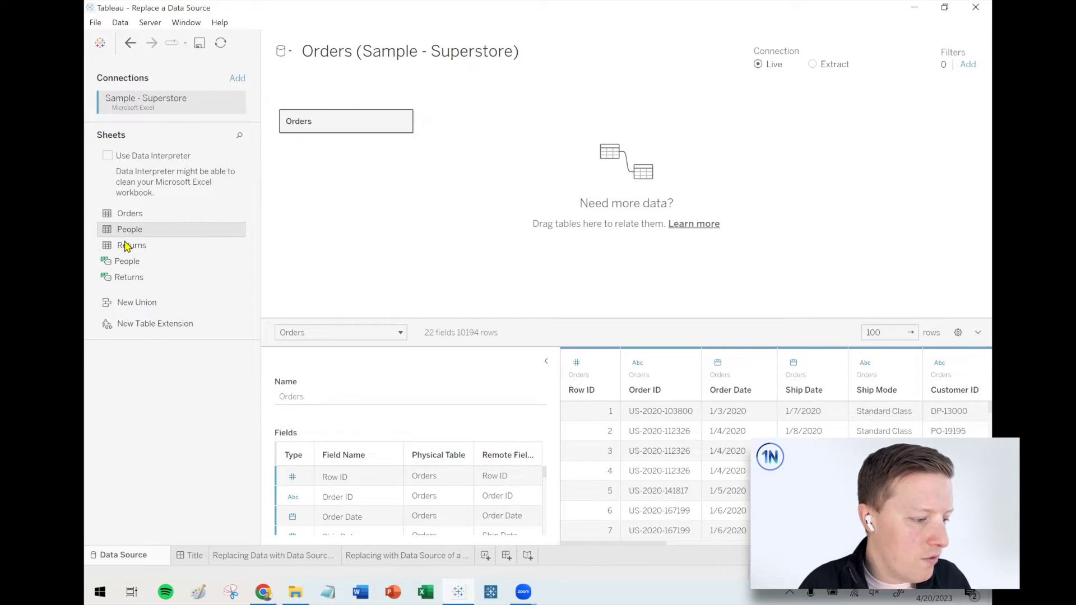
mouse_move(247, 558)
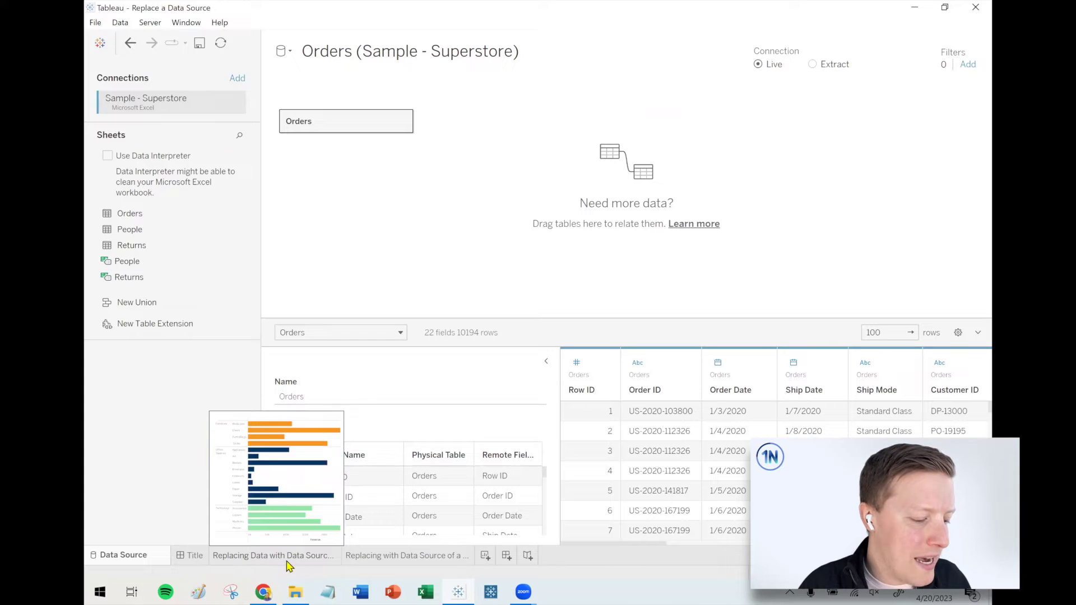
click(371, 558)
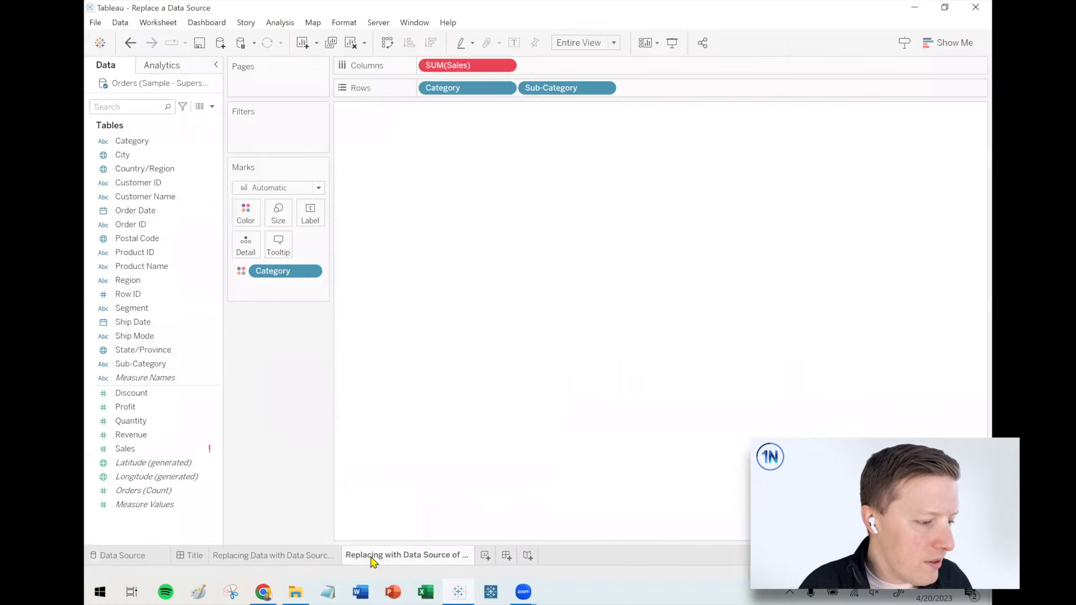
drag(131, 435, 456, 67)
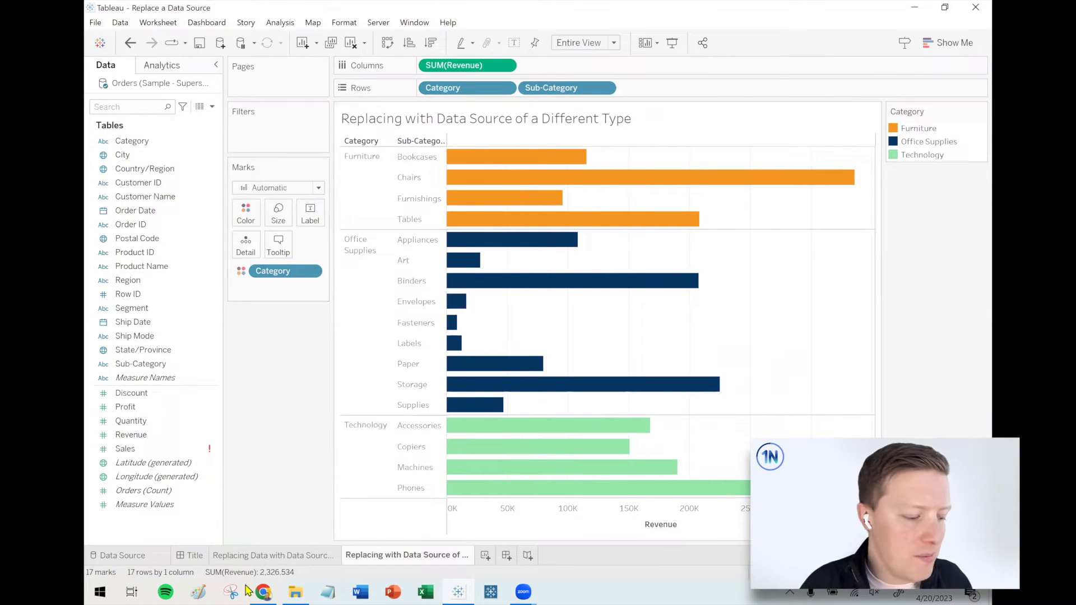
- Switch to File Explorer and look in the Replace Data Source shortcut folder for the Orders (Sample - Superstore) Tableau extract
click(295, 591)
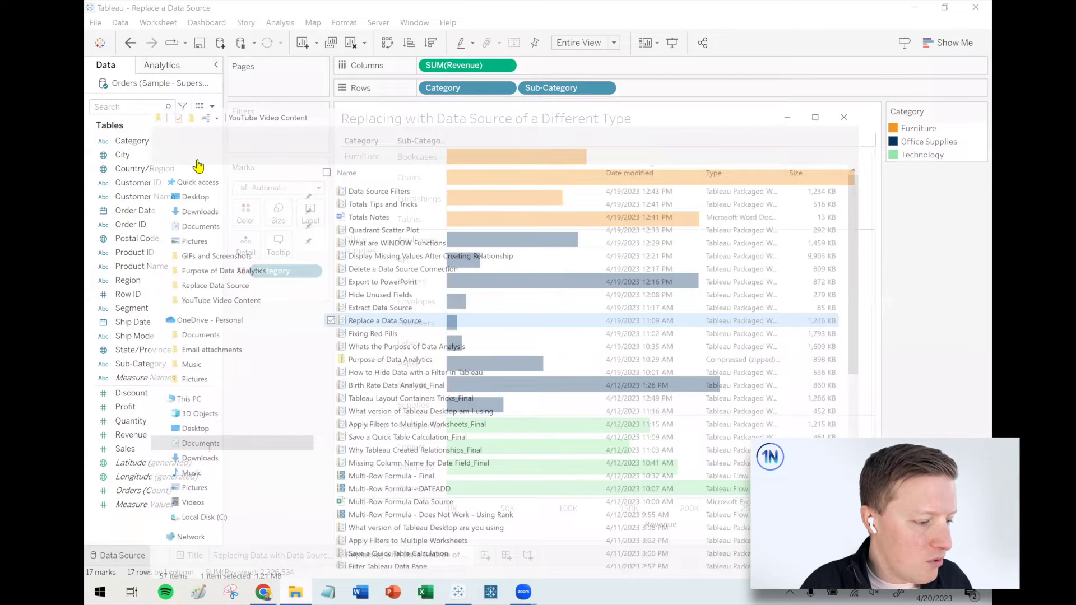
double_click(514, 186)
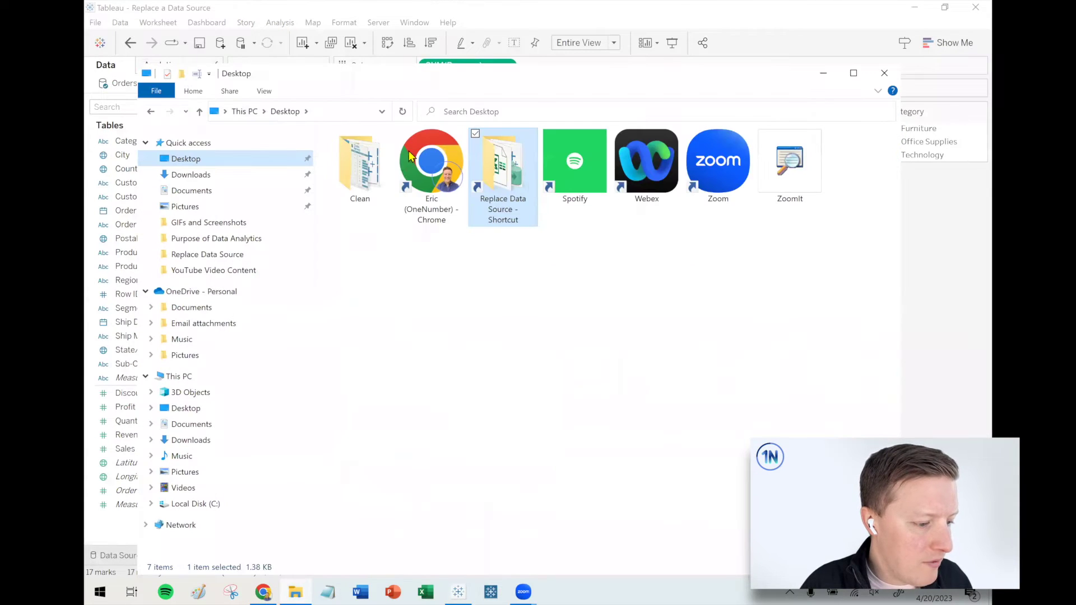
click(410, 156)
click(823, 73)
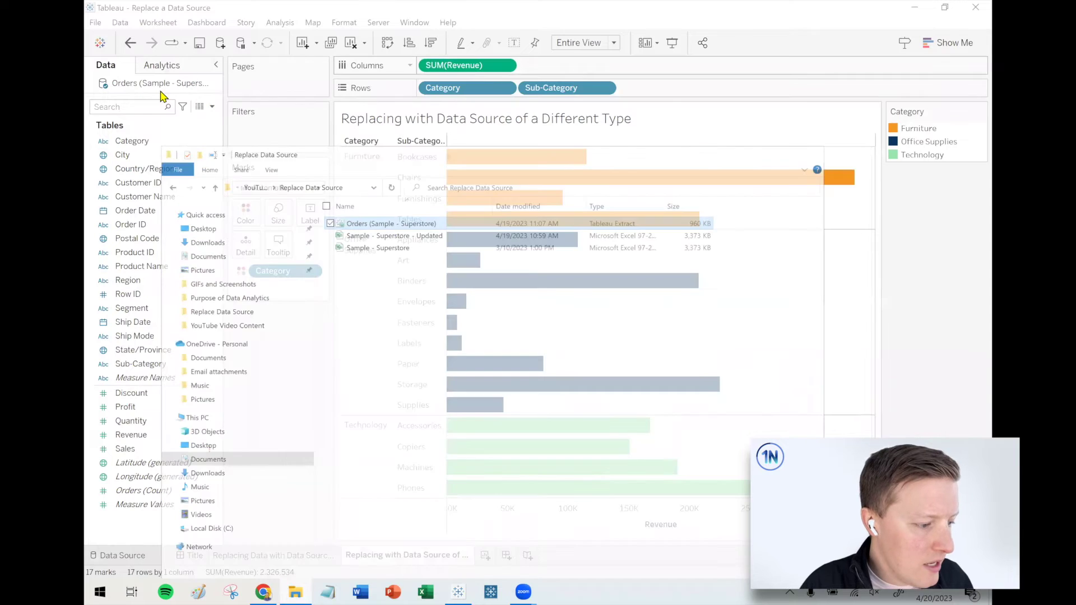
- Try to repoint the Excel connection to the Orders (Sample - Superstore) extract with all file types listed, and undo the change
click(135, 557)
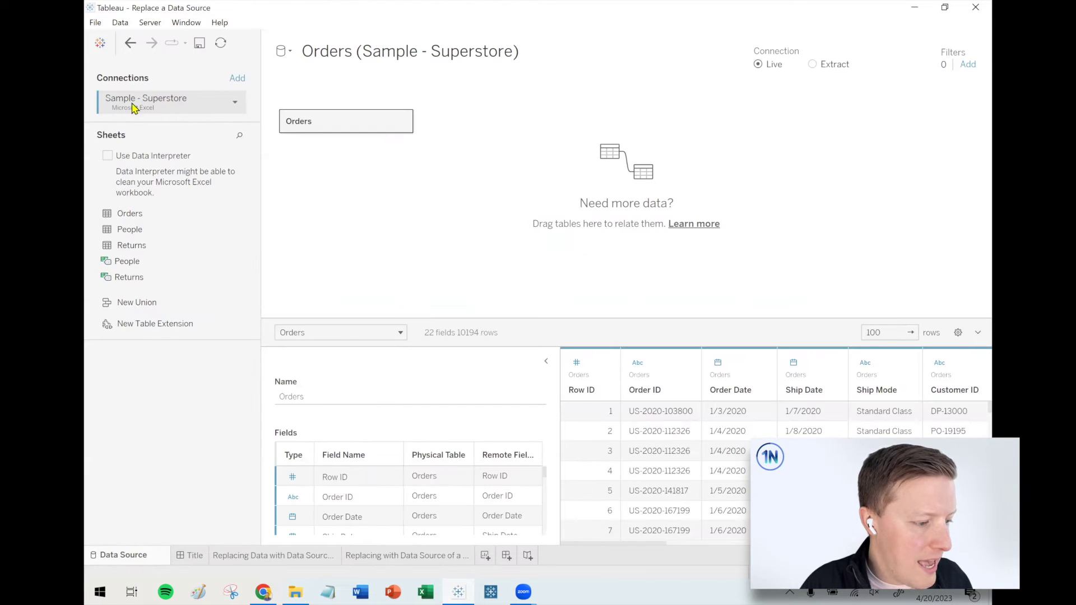
click(235, 103)
click(238, 115)
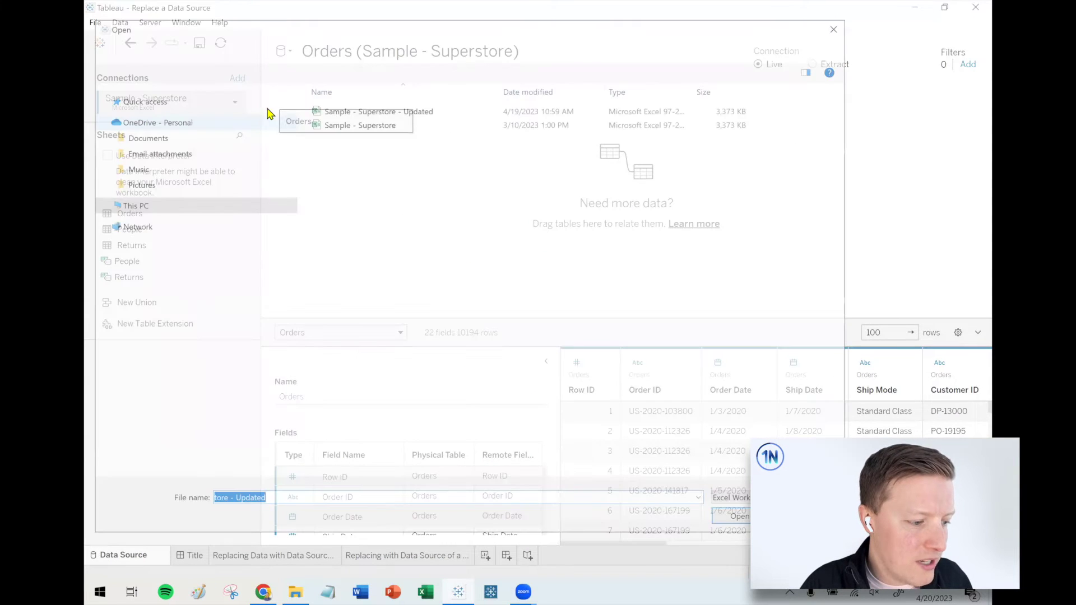
click(733, 501)
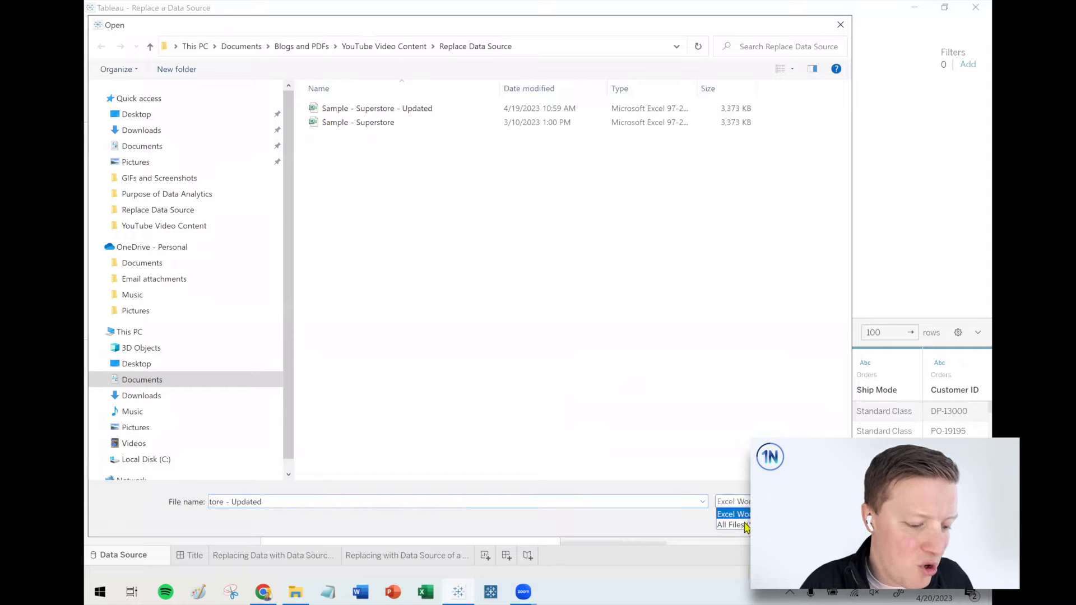
click(732, 524)
click(362, 108)
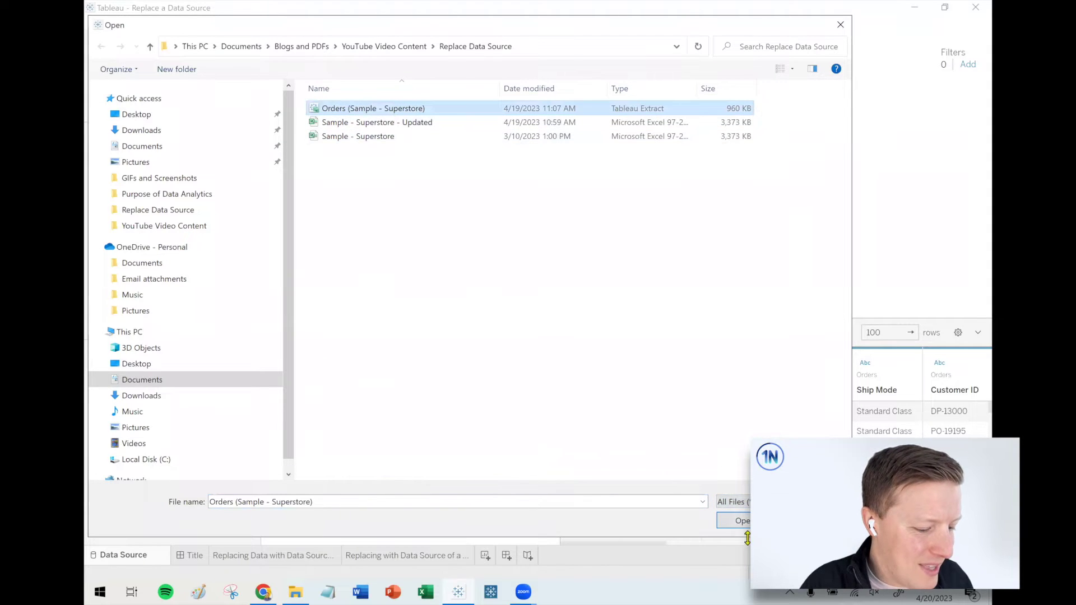
click(735, 517)
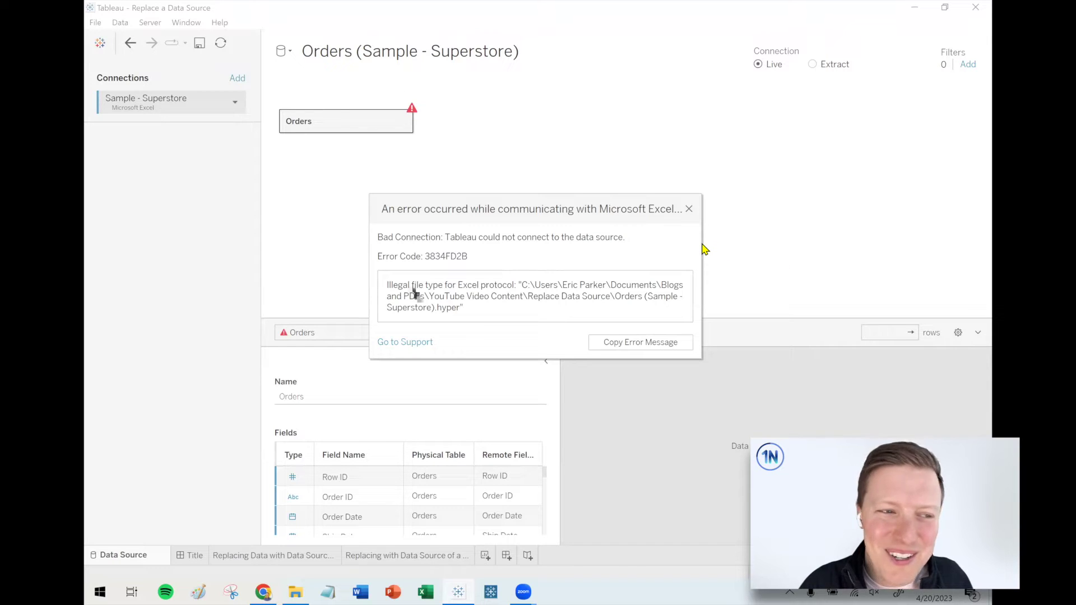
click(689, 209)
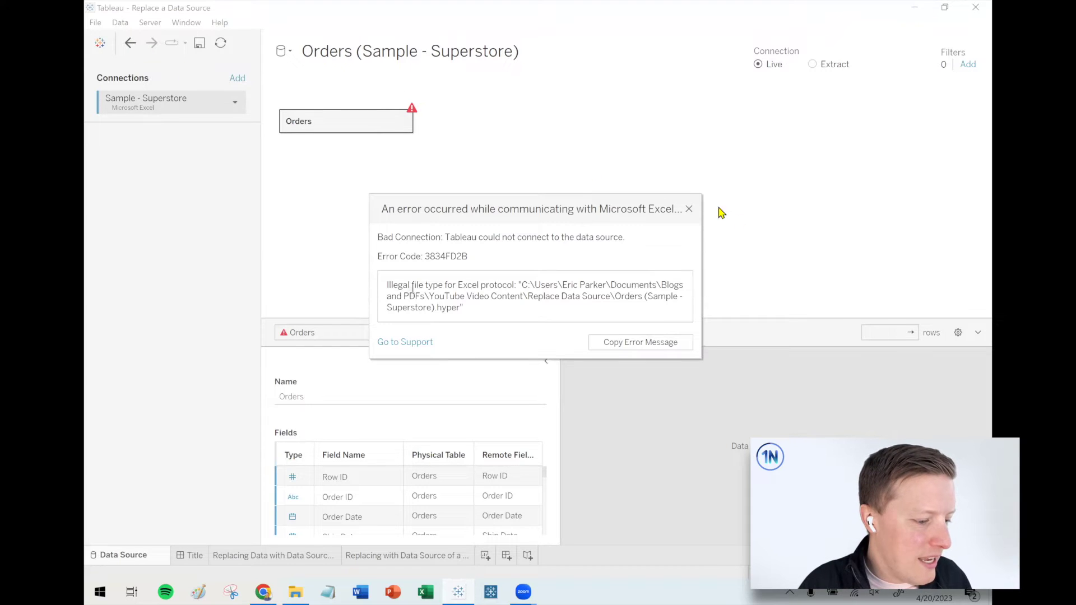
click(689, 209)
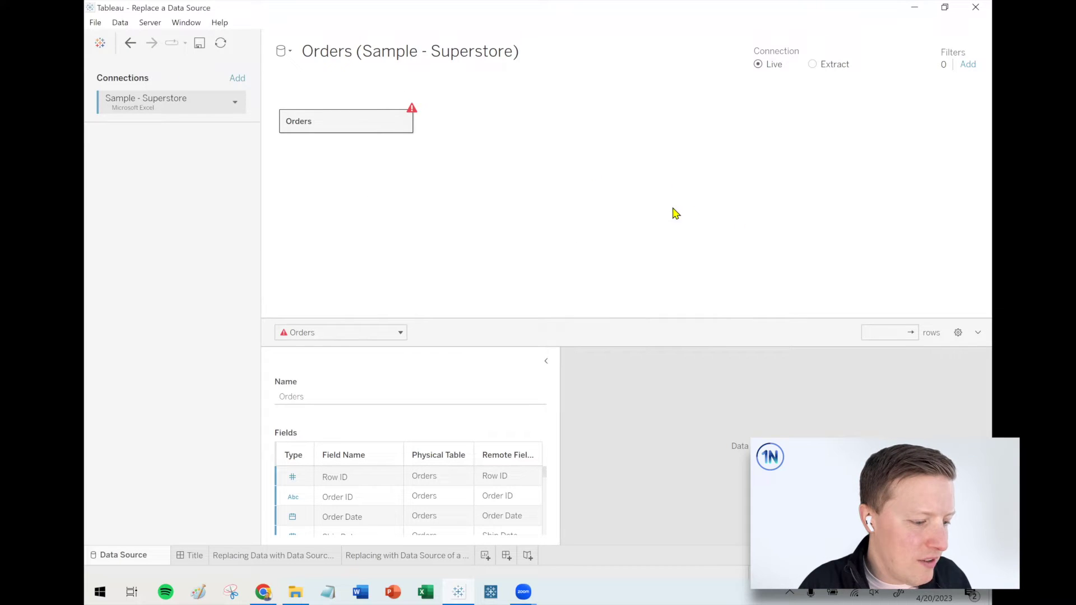
click(129, 43)
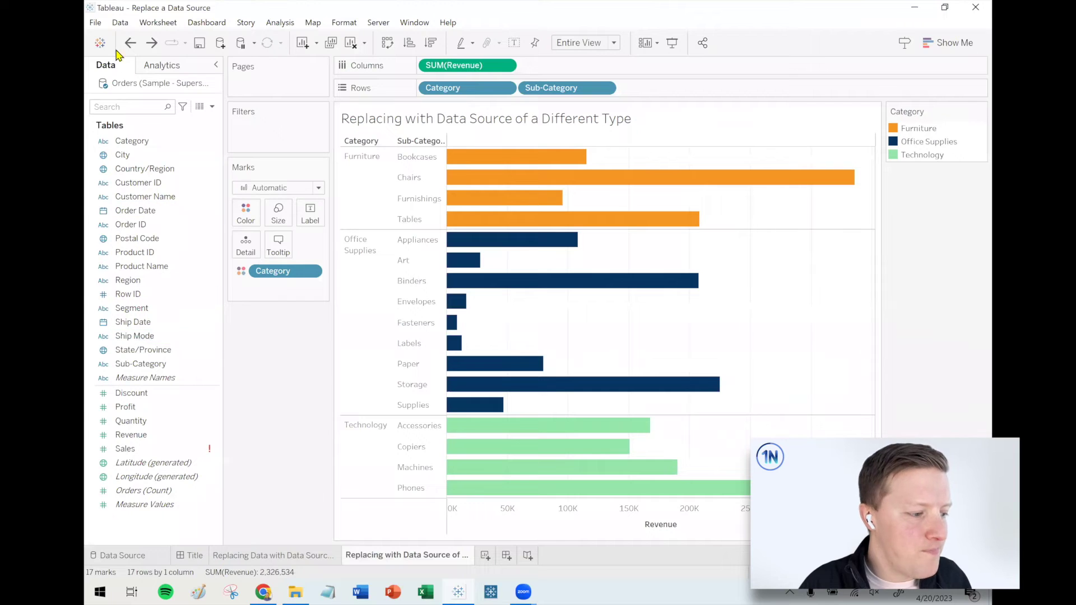
- Add the Orders (Sample - Superstore) Tableau extract from the Replace Data Source folder as a new data source
click(123, 23)
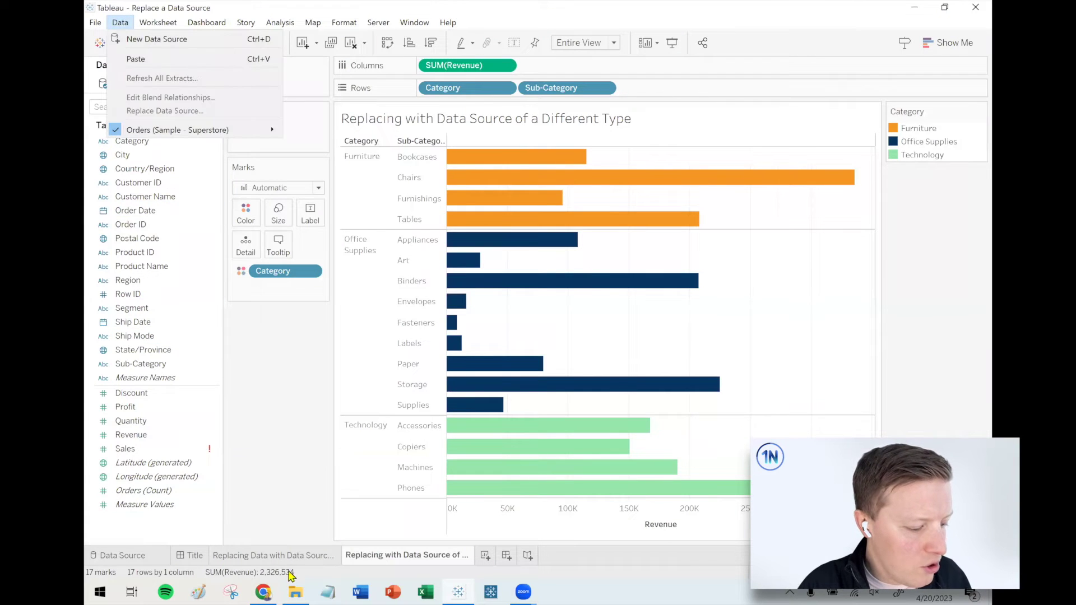
click(296, 590)
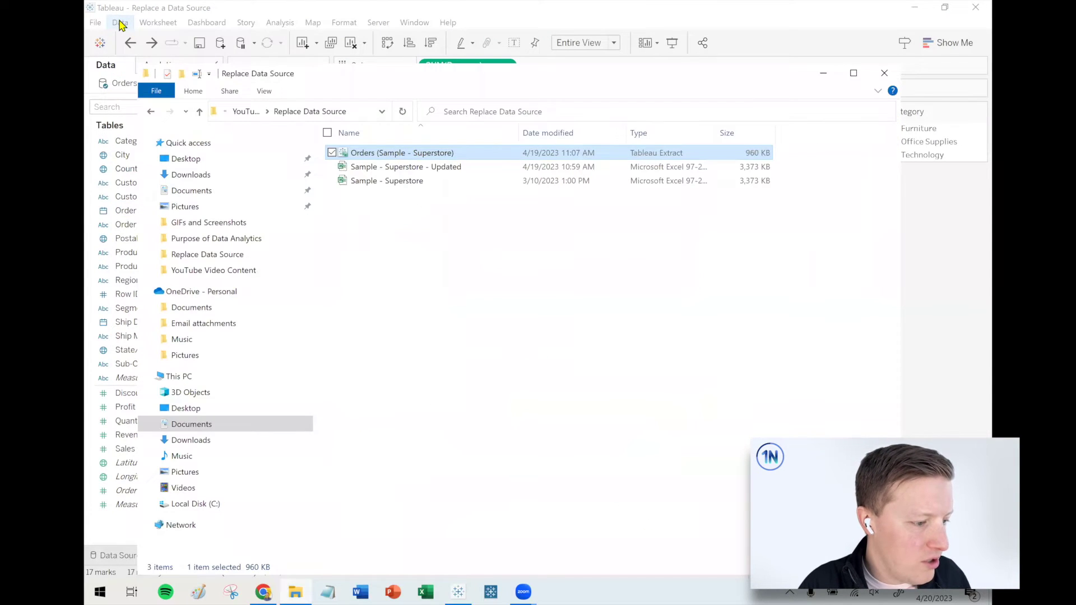
click(120, 24)
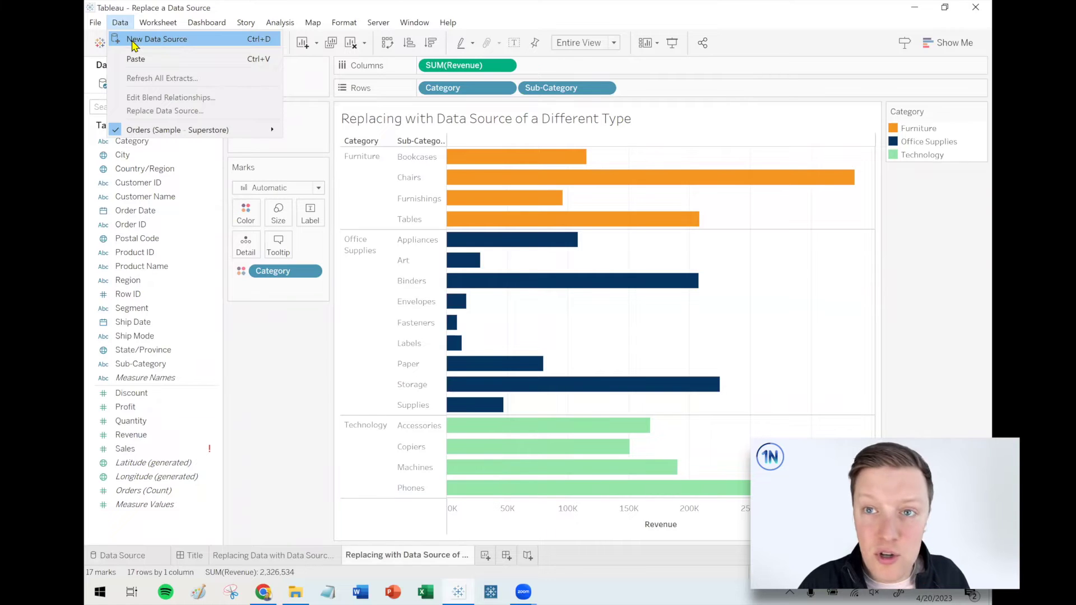
click(134, 40)
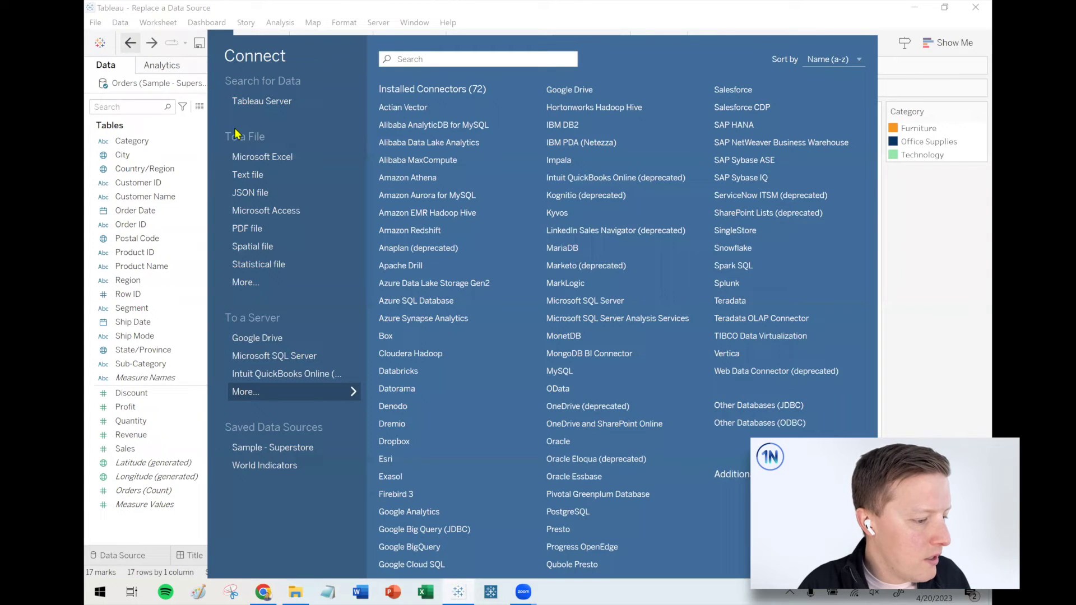
click(265, 282)
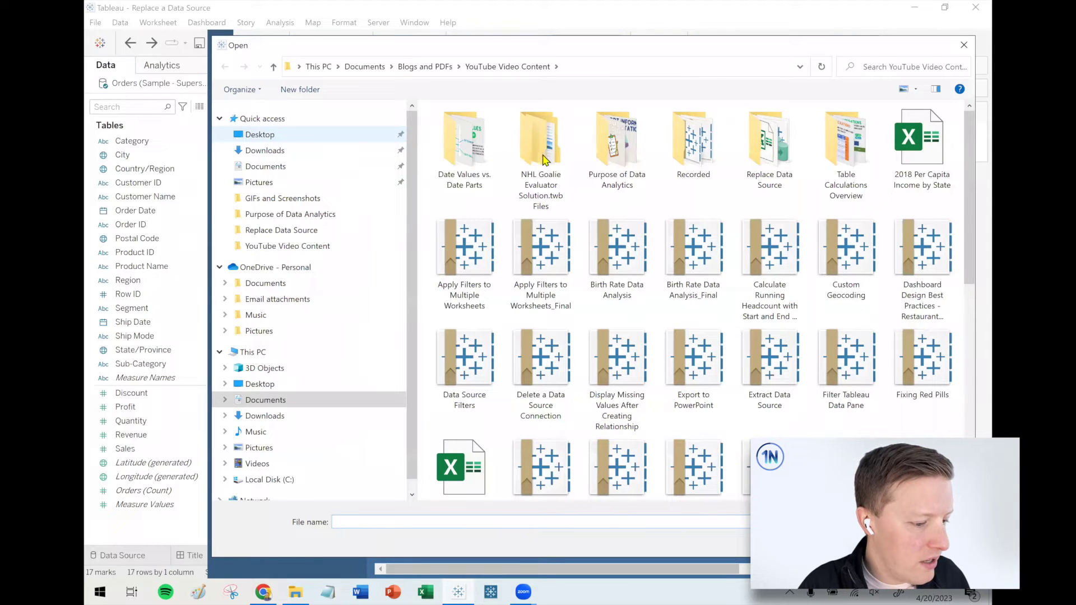
double_click(769, 146)
click(519, 133)
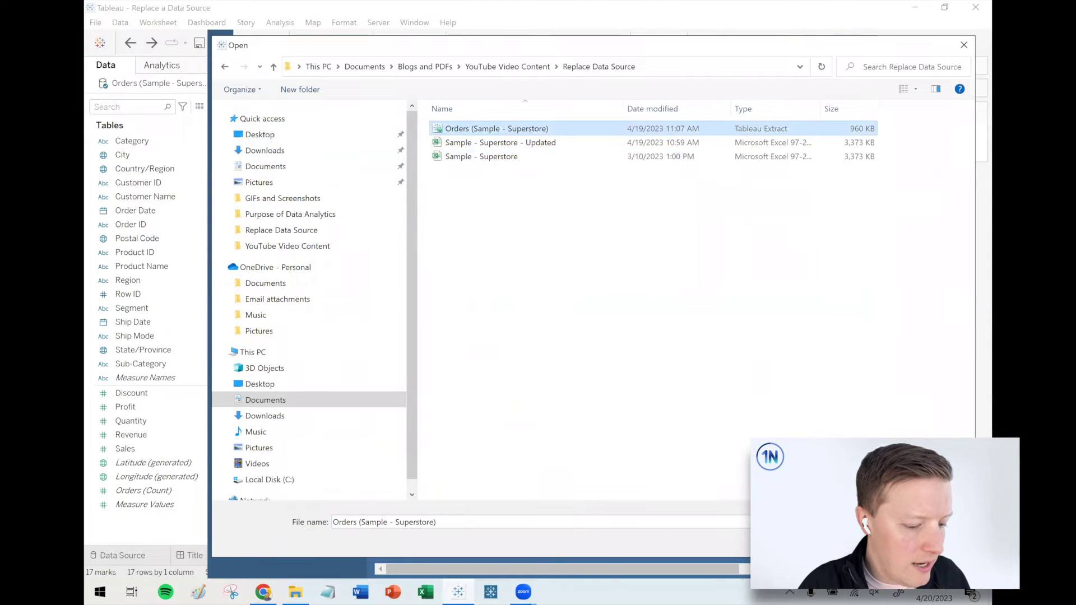
key(Return)
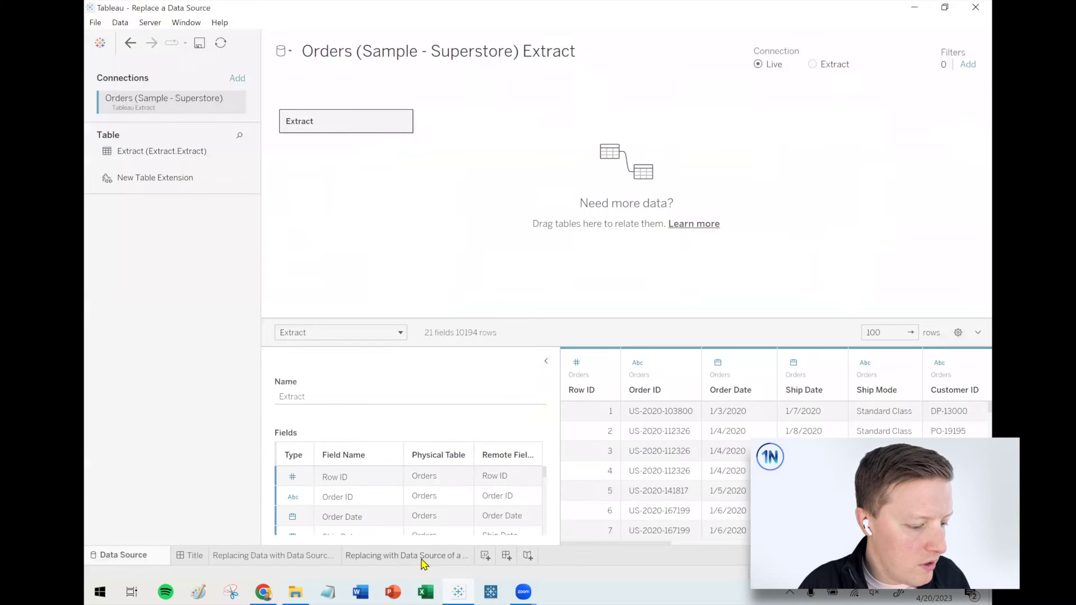
- Widen the Data pane on the different-type worksheet and compare the fields of the original Orders source and its extract
click(423, 560)
drag(225, 88, 310, 92)
click(196, 84)
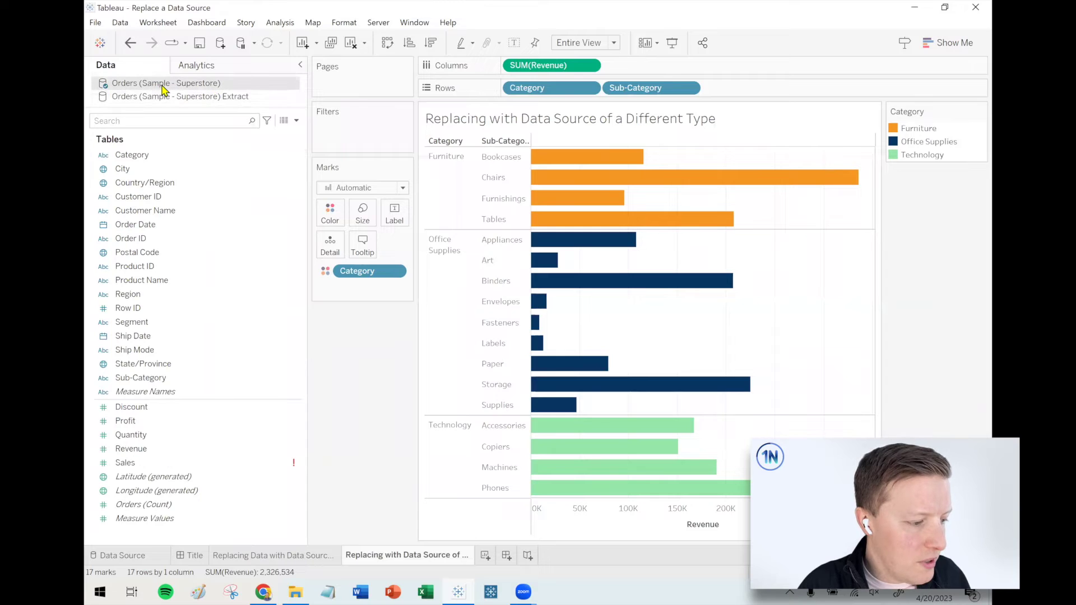
click(183, 95)
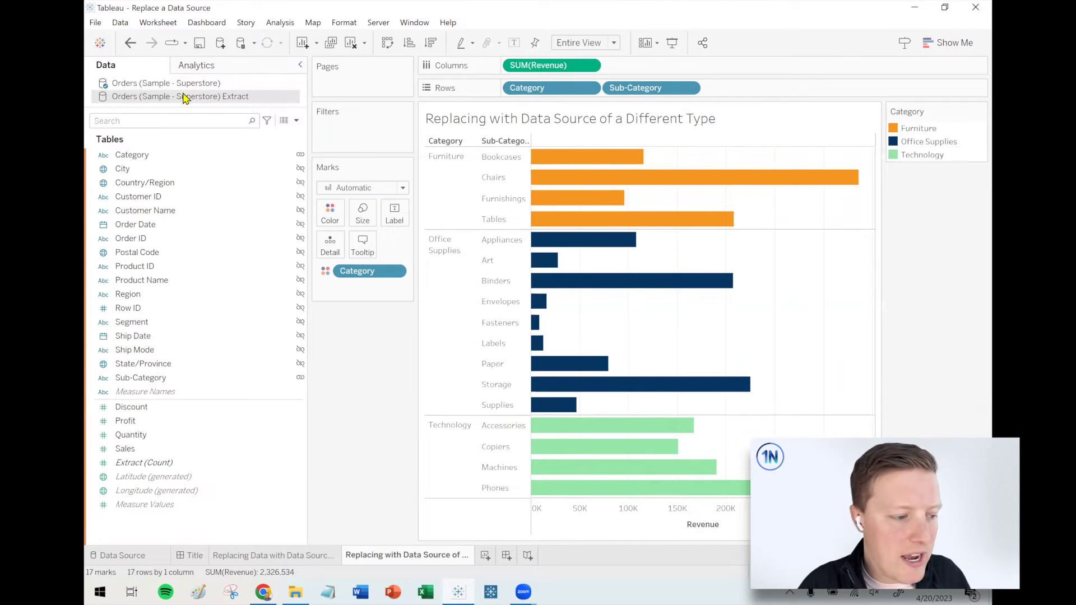
click(175, 84)
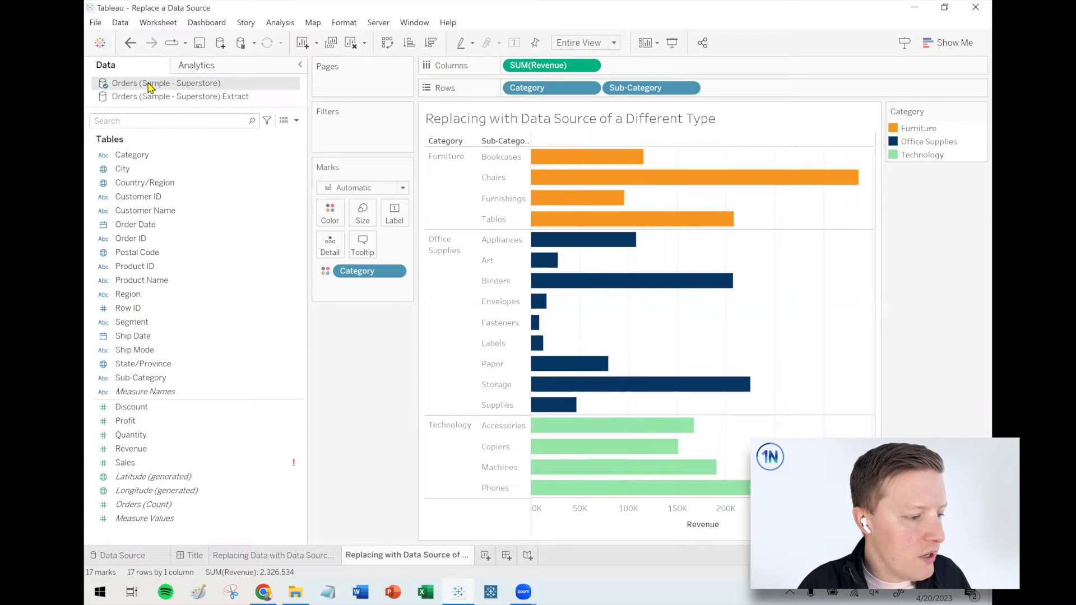
- Replace the Orders (Sample - Superstore) data source with its extract across all worksheets, and substitute Sales for the broken Revenue field on Columns
right_click(150, 88)
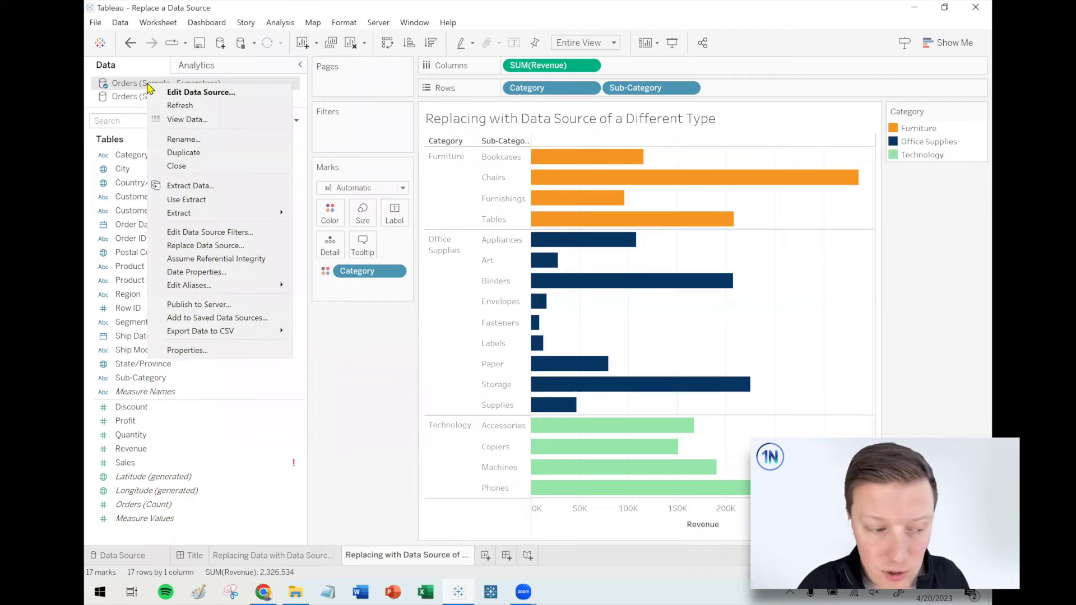
click(227, 247)
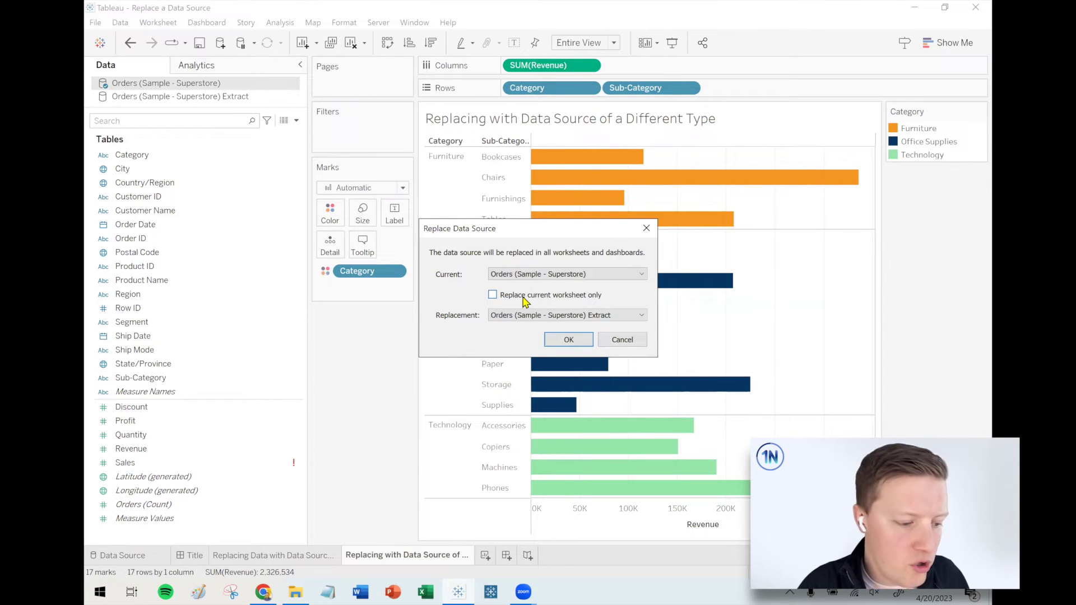
click(552, 317)
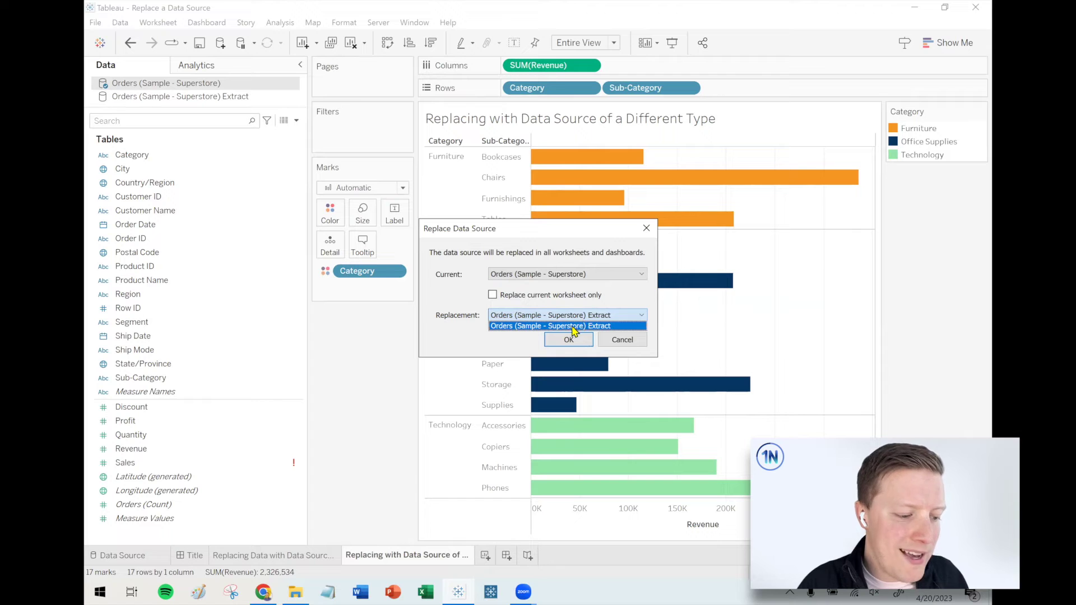
click(632, 315)
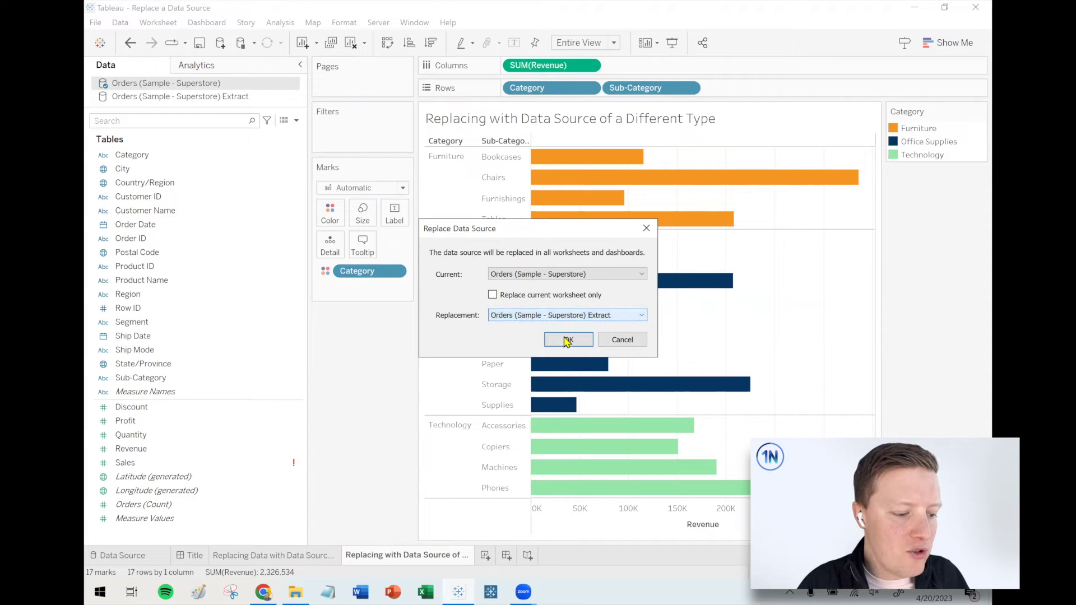
click(568, 339)
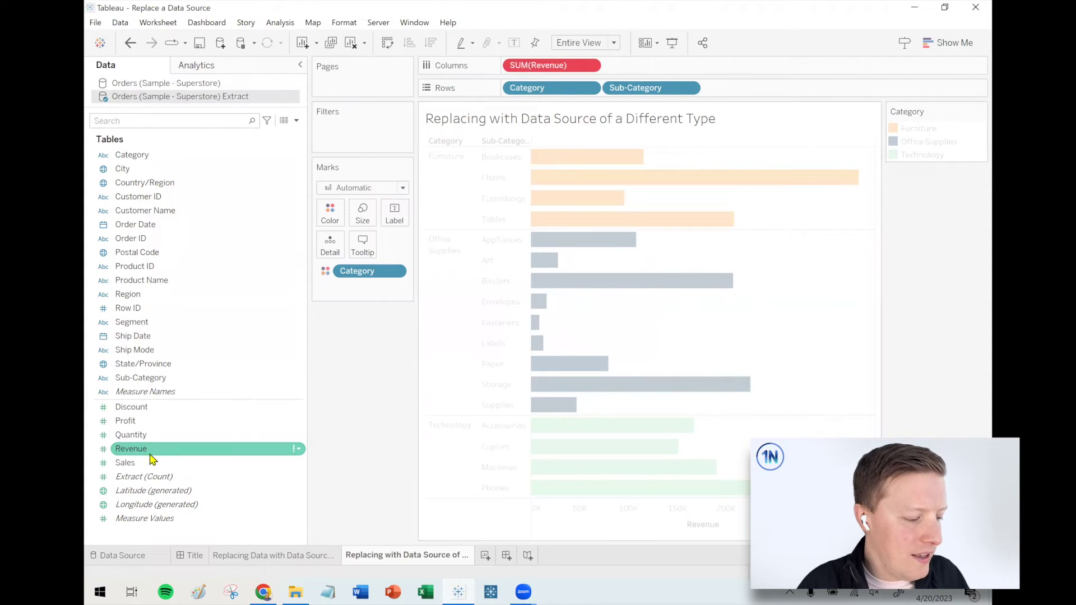
drag(135, 464, 539, 68)
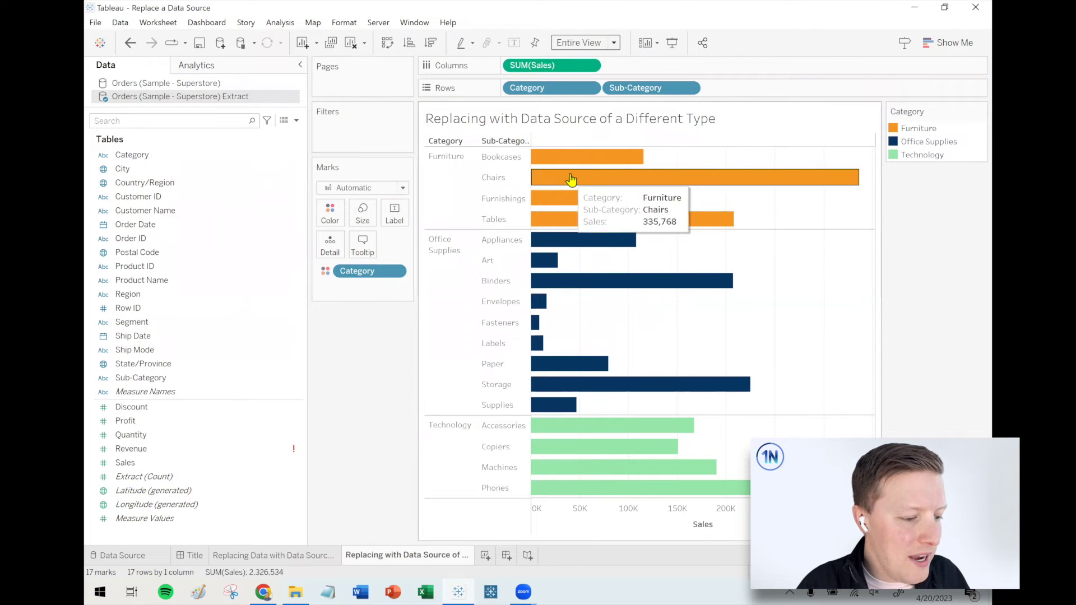
mouse_move(591, 197)
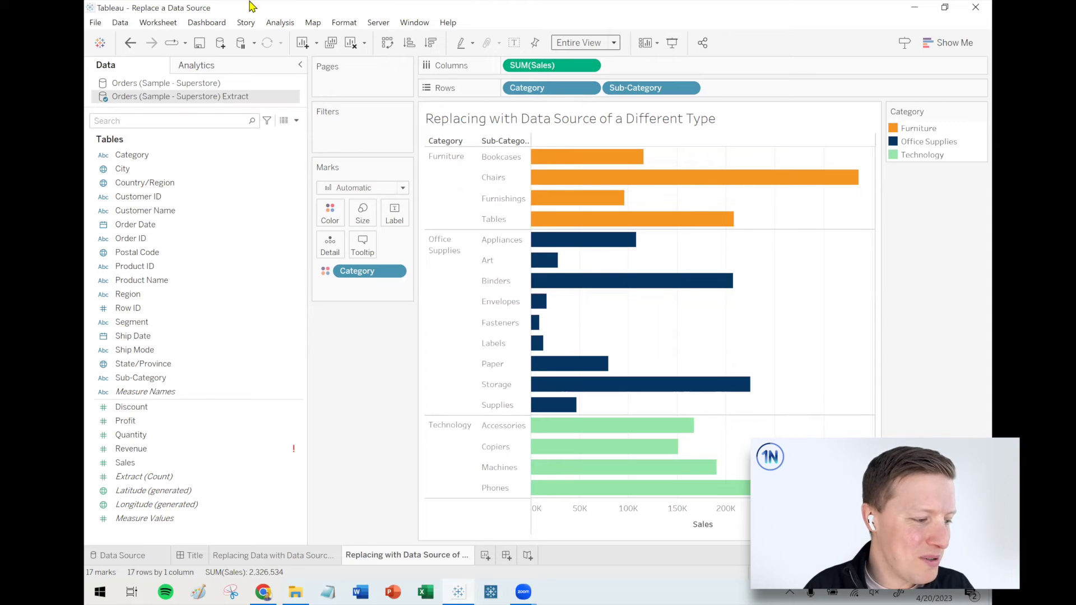
- Check the same-type worksheet and the extract's data source page, and return to the different-type worksheet
mouse_move(252, 554)
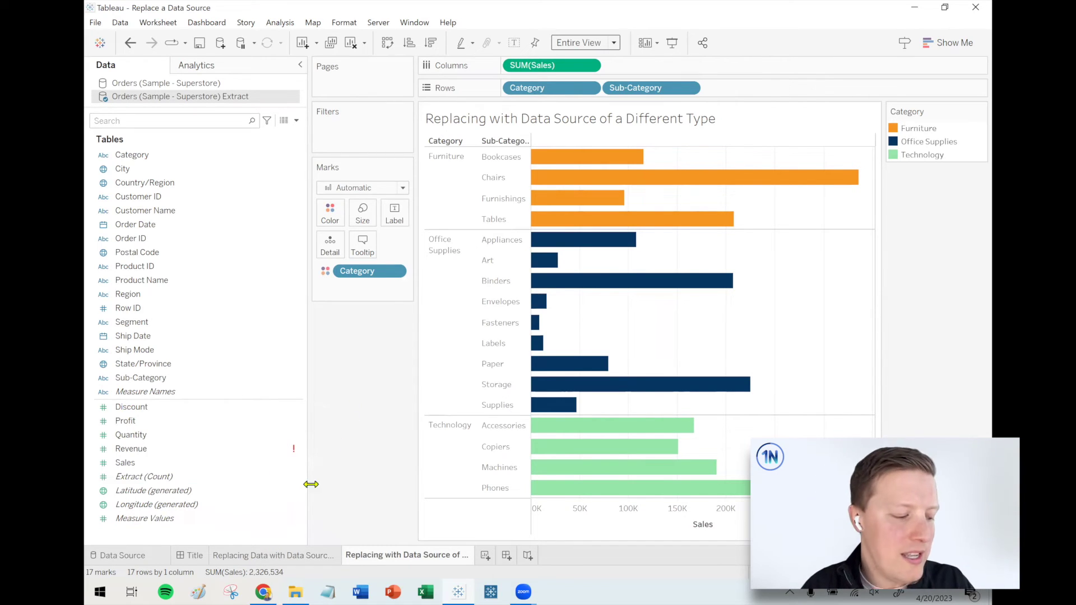
click(251, 558)
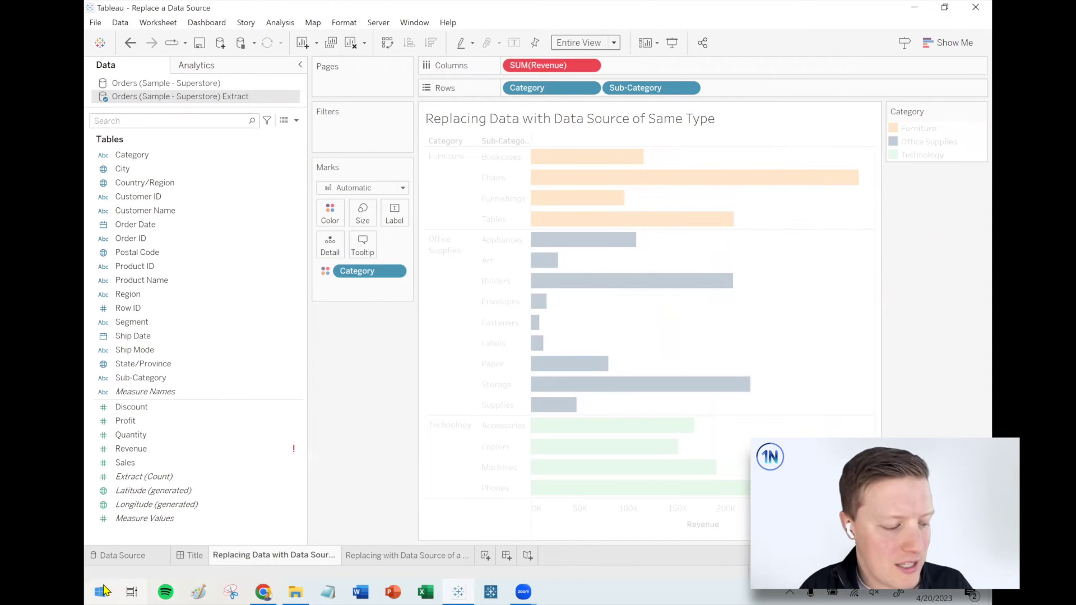
click(136, 557)
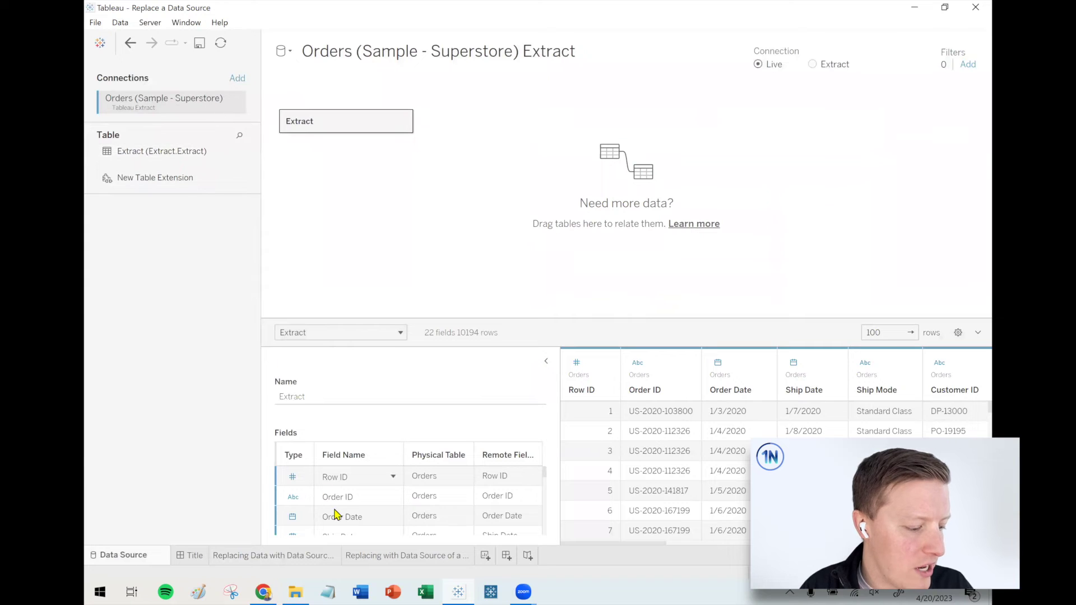
click(391, 556)
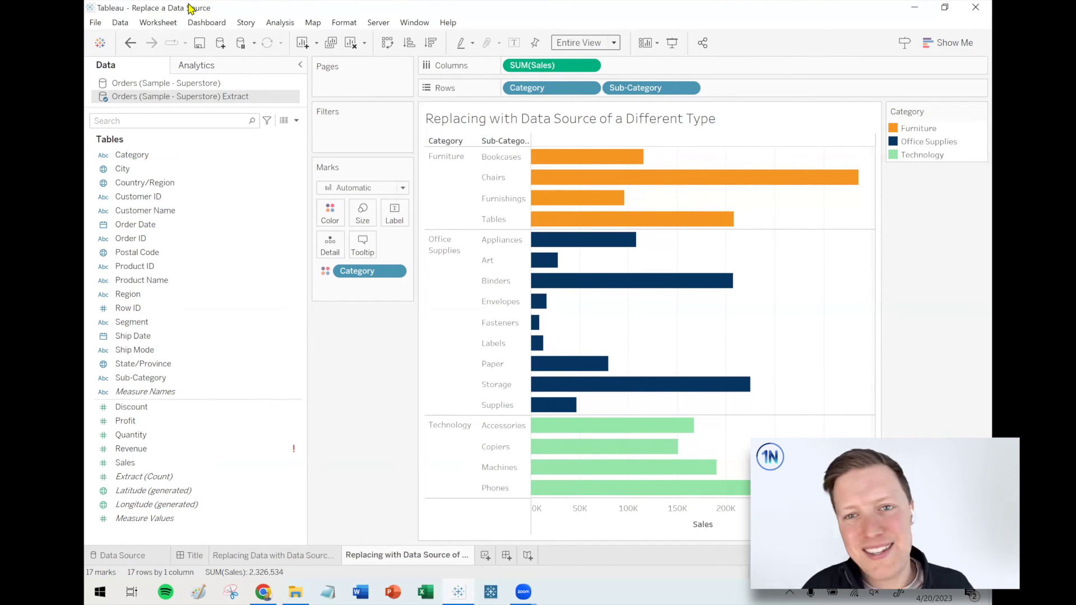
click(119, 22)
click(134, 108)
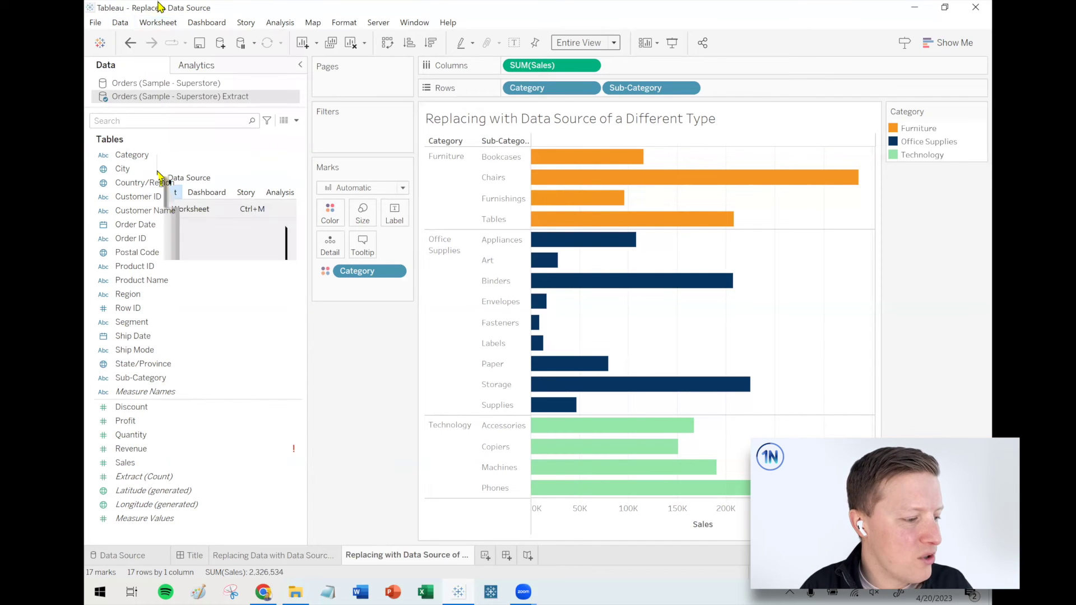
right_click(133, 97)
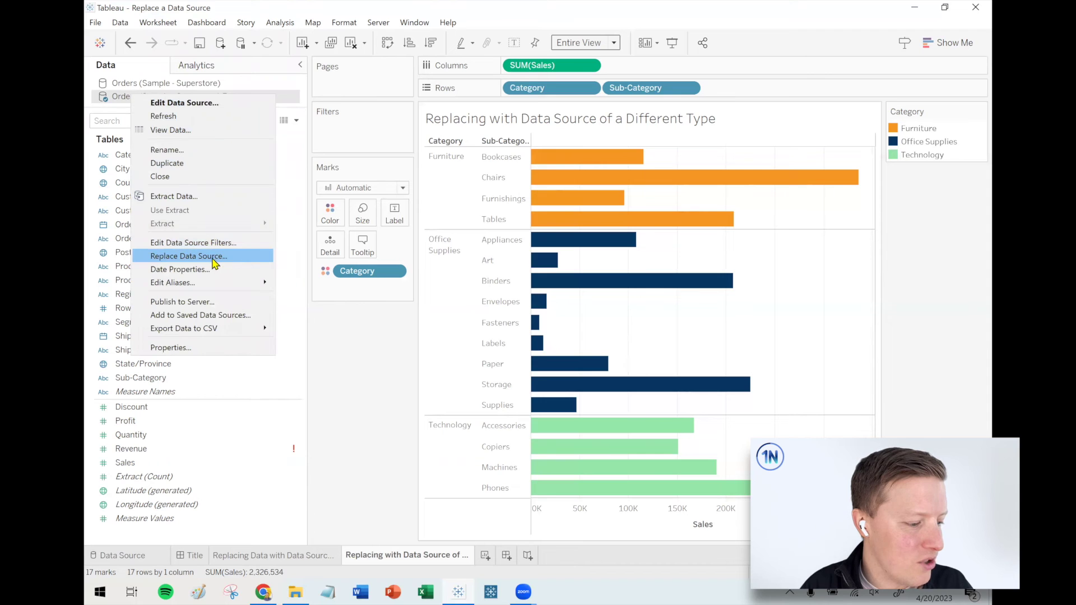
click(391, 363)
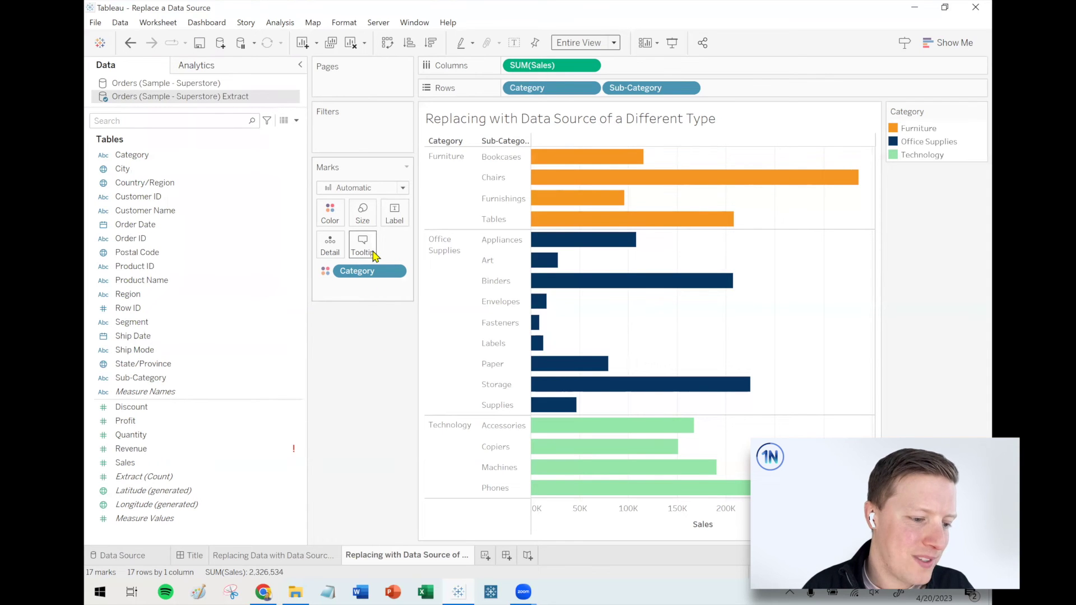